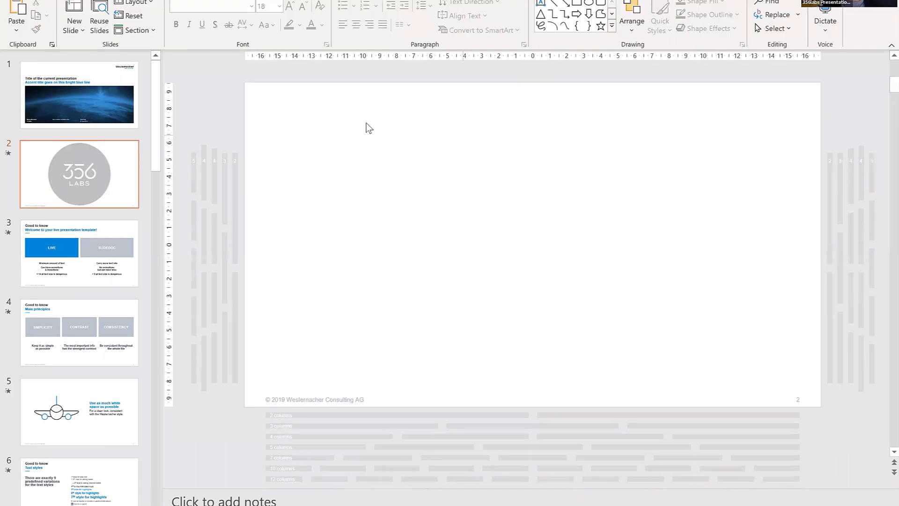
Examine the cover slide and the theme colours offered for its title text.
{"action": "left_click", "coordinate": [107, 84]}
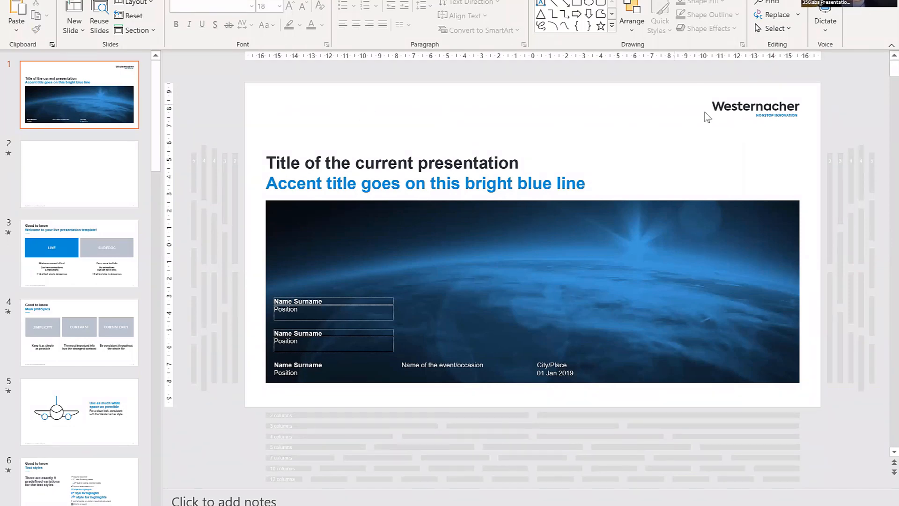
{"action": "left_click", "coordinate": [389, 164]}
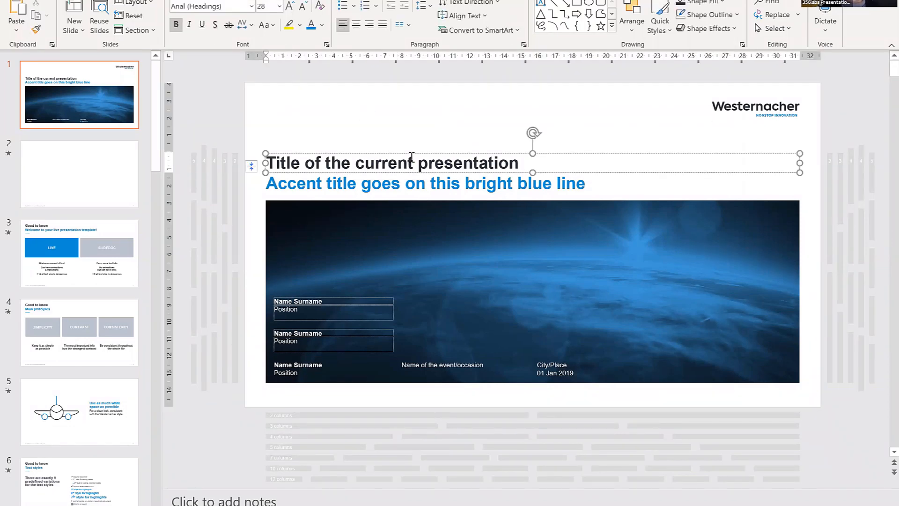
{"action": "left_click", "coordinate": [322, 25]}
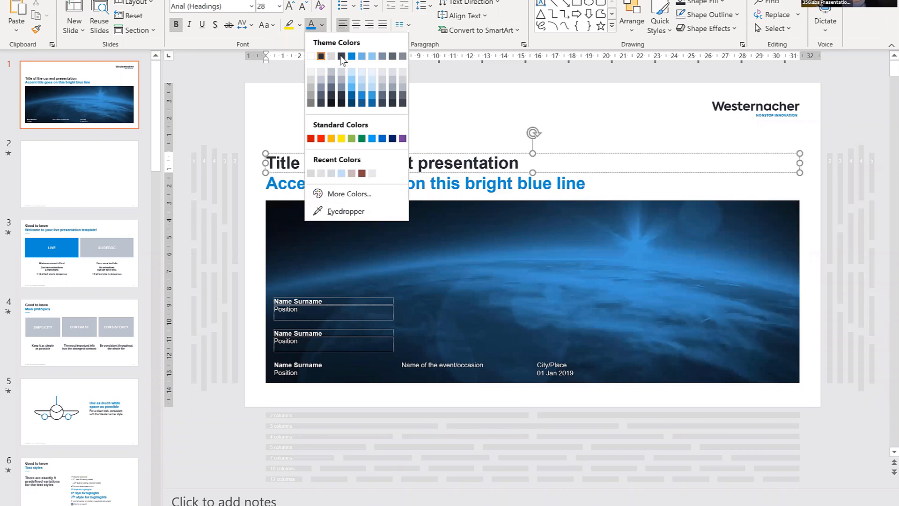
{"action": "left_click", "coordinate": [443, 118]}
{"action": "left_click", "coordinate": [187, 202]}
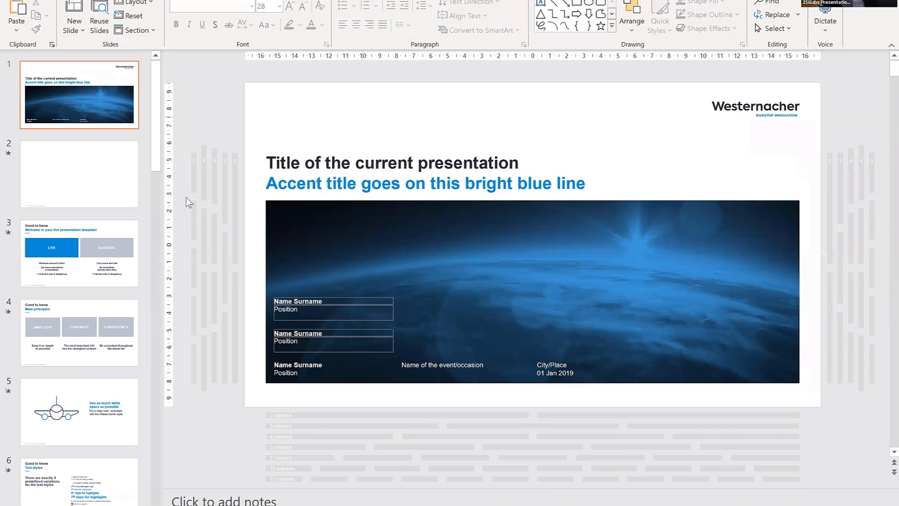
{"action": "left_click_drag", "start_coordinate": [225, 126], "coordinate": [243, 121]}
{"action": "left_click_drag", "start_coordinate": [153, 135], "coordinate": [159, 112]}
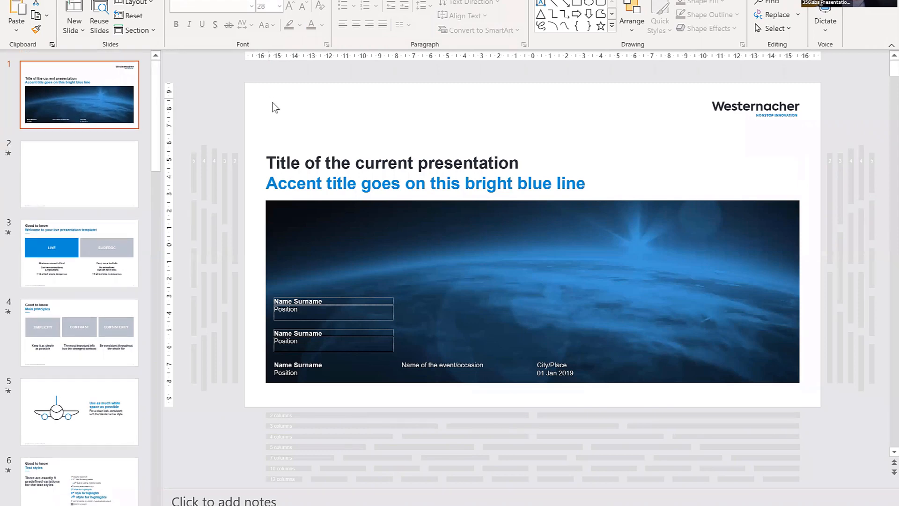
Switch slide 2 to the Photo only layout and fill its placeholder with the photo of the PowerPoint start screen.
{"action": "left_click", "coordinate": [125, 153]}
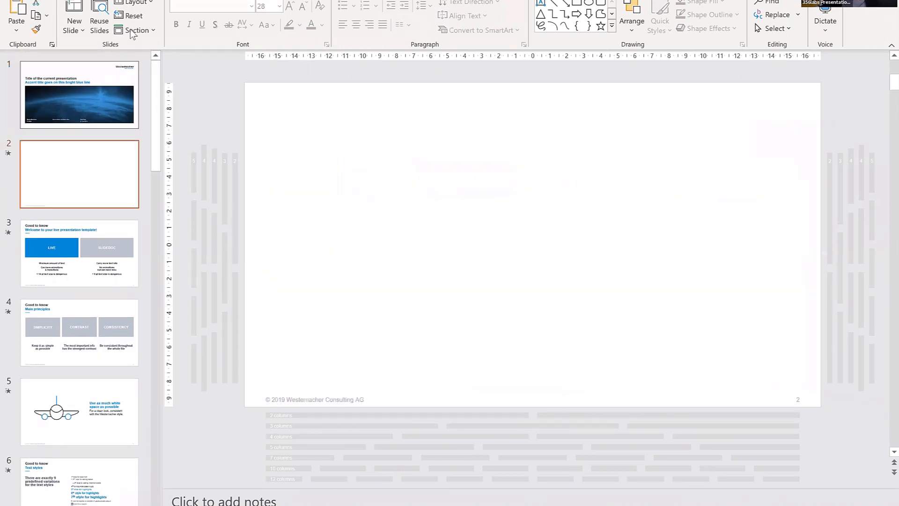
{"action": "left_click", "coordinate": [141, 3]}
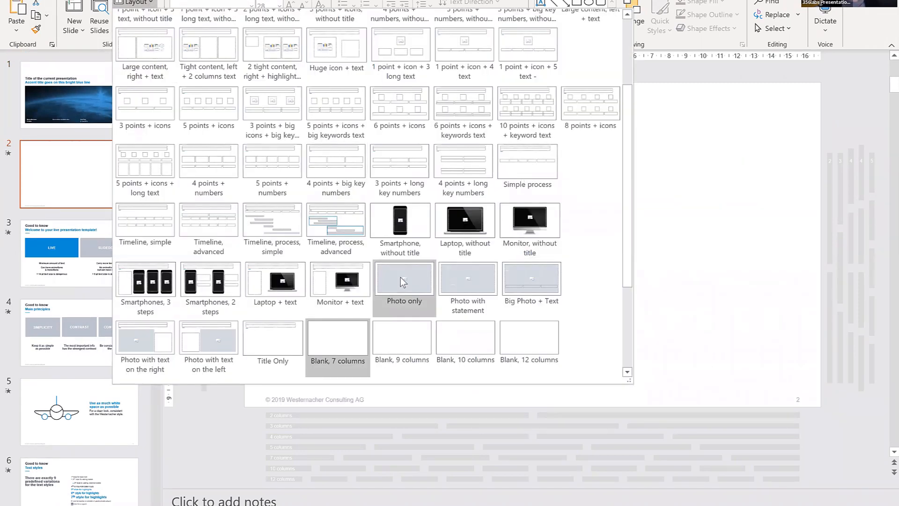
{"action": "left_click", "coordinate": [400, 278]}
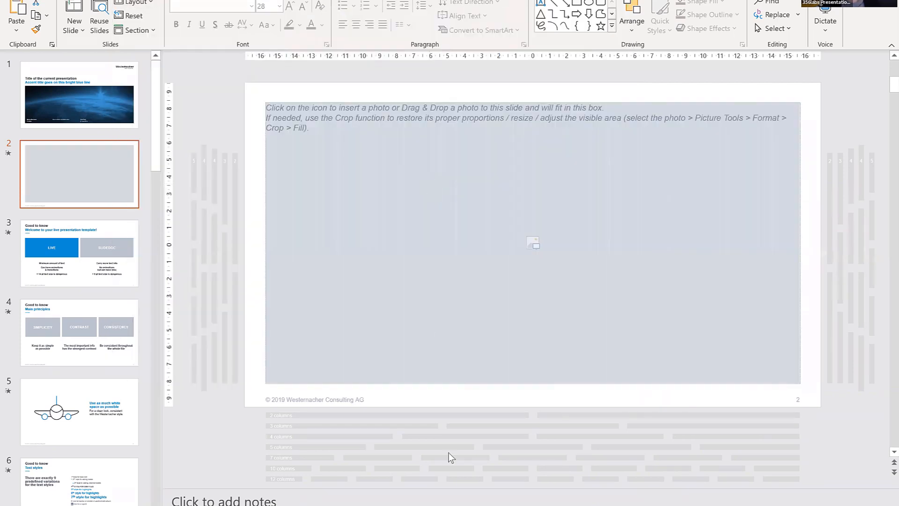
{"action": "key", "text": "alt+Tab"}
{"action": "left_click_drag", "start_coordinate": [581, 106], "coordinate": [688, 176]}
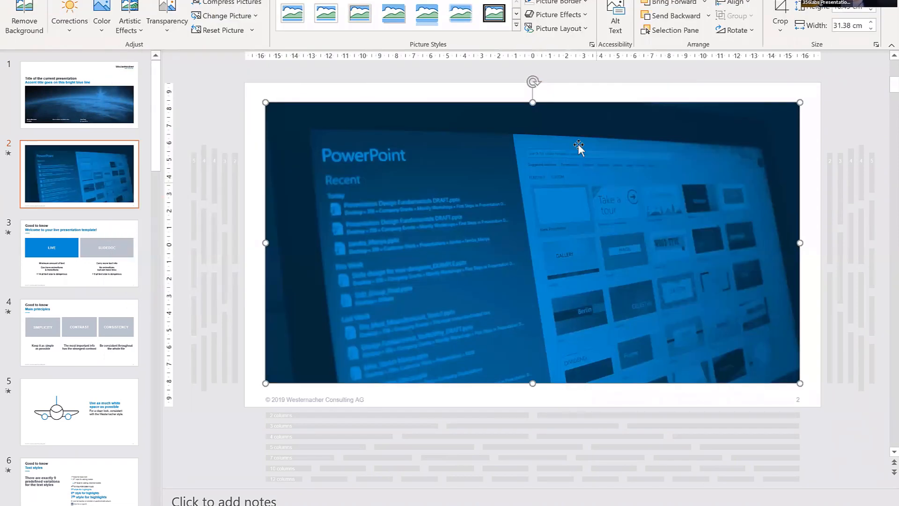
{"action": "left_click", "coordinate": [590, 94]}
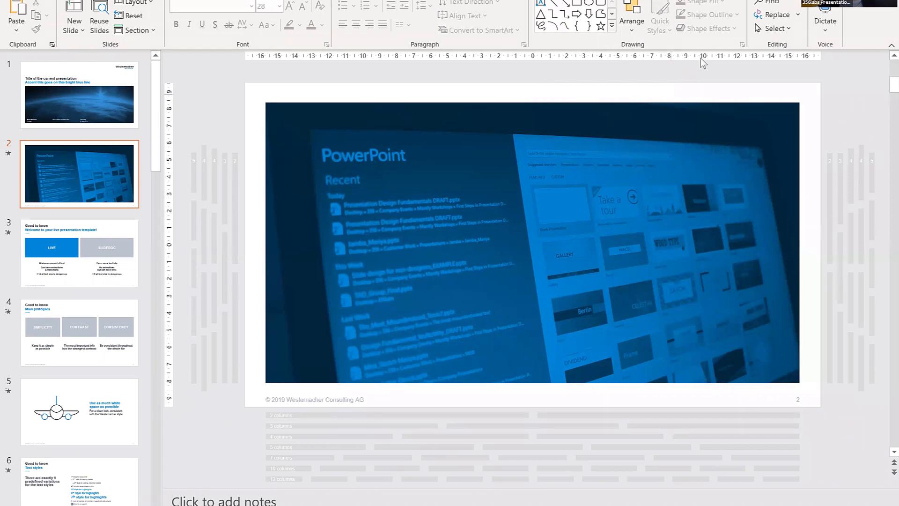
Open Design Ideas for the photo slide and browse the suggested designs.
{"action": "left_click", "coordinate": [144, 1]}
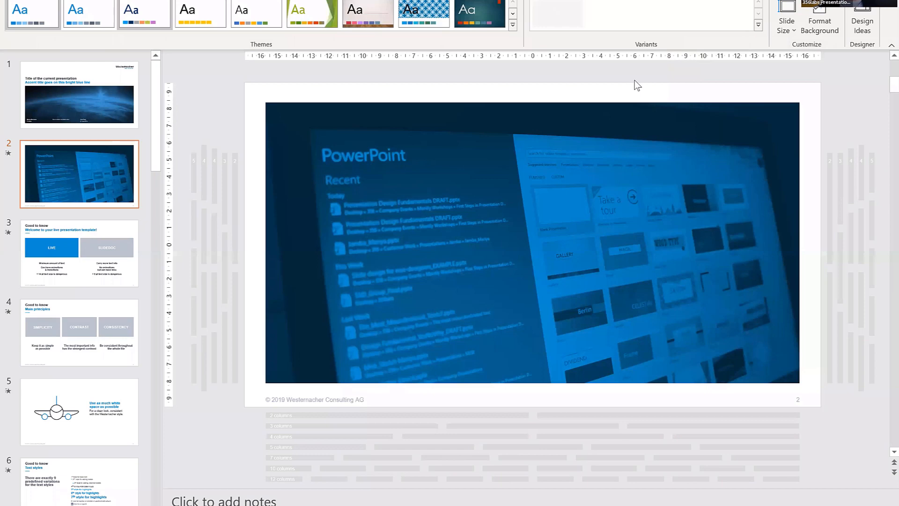
{"action": "left_click", "coordinate": [861, 35]}
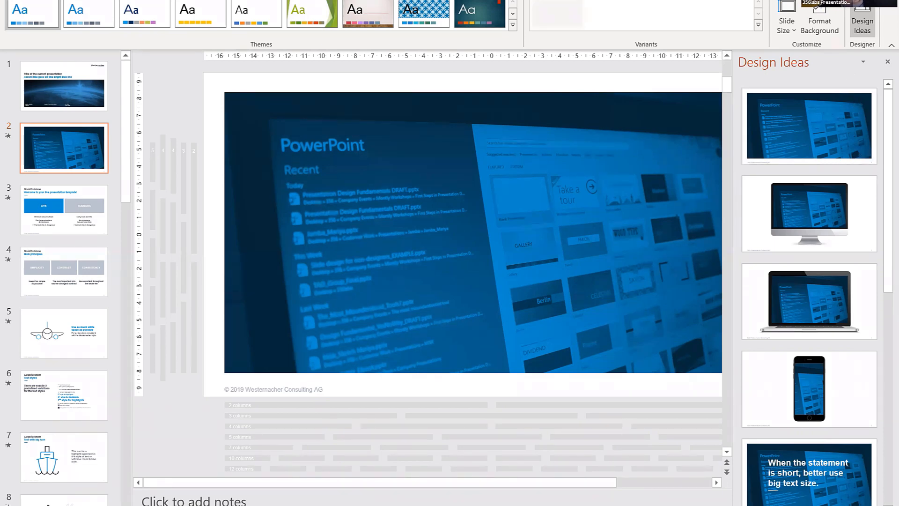
{"action": "scroll", "coordinate": [876, 187], "scroll_direction": "down", "scroll_amount": 3}
{"action": "scroll", "coordinate": [877, 215], "scroll_direction": "down", "scroll_amount": 5}
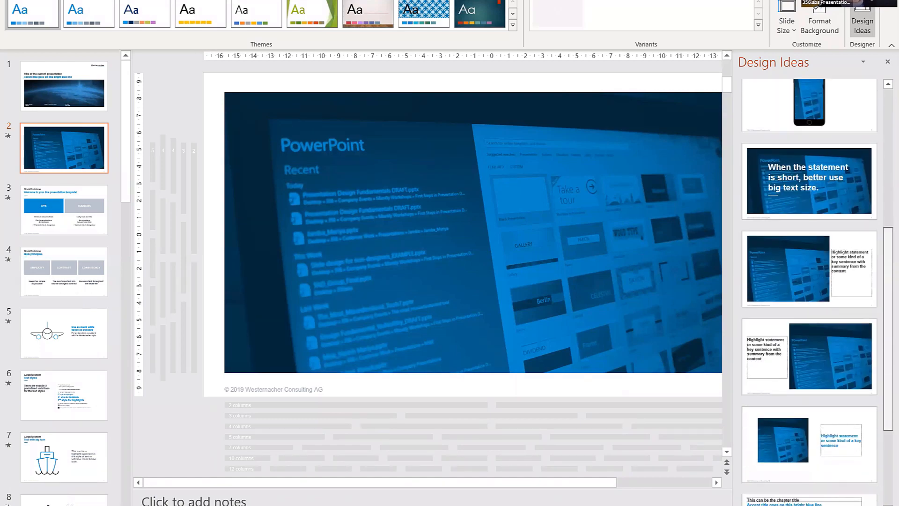
{"action": "scroll", "coordinate": [809, 291], "scroll_direction": "down", "scroll_amount": 3}
{"action": "scroll", "coordinate": [809, 290], "scroll_direction": "down", "scroll_amount": 1}
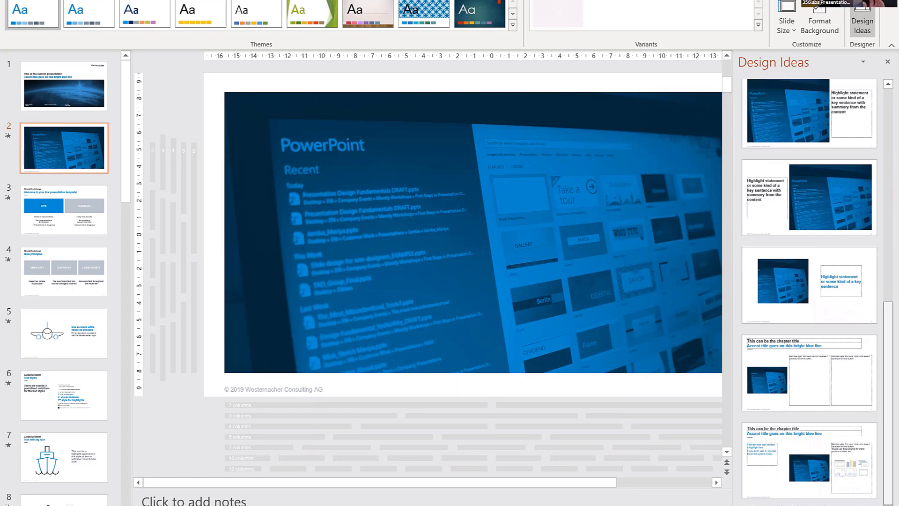
{"action": "scroll", "coordinate": [808, 290], "scroll_direction": "up", "scroll_amount": 1}
{"action": "scroll", "coordinate": [812, 177], "scroll_direction": "up", "scroll_amount": 8}
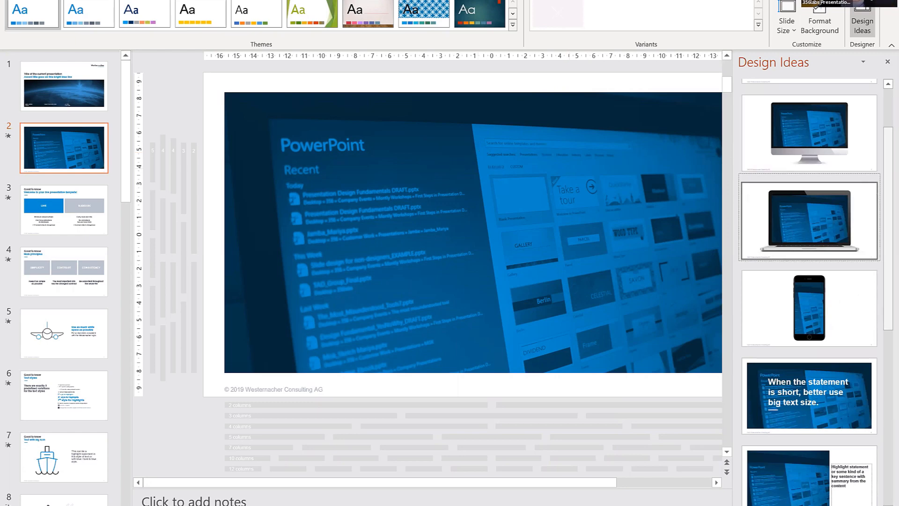
{"action": "scroll", "coordinate": [879, 182], "scroll_direction": "up", "scroll_amount": 2}
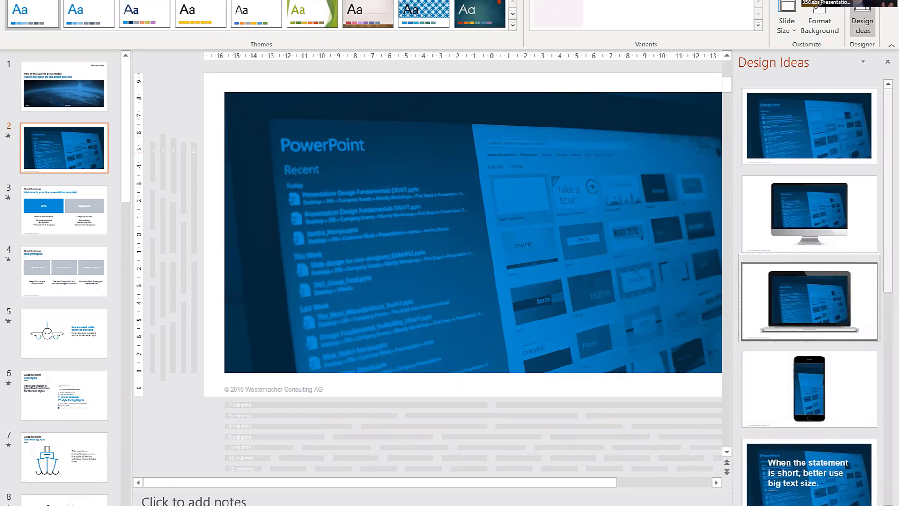
Try the laptop design idea, switch to the smartphone one, and shift the cropped photo to show the PowerPoint recent files list.
{"action": "left_click", "coordinate": [836, 315]}
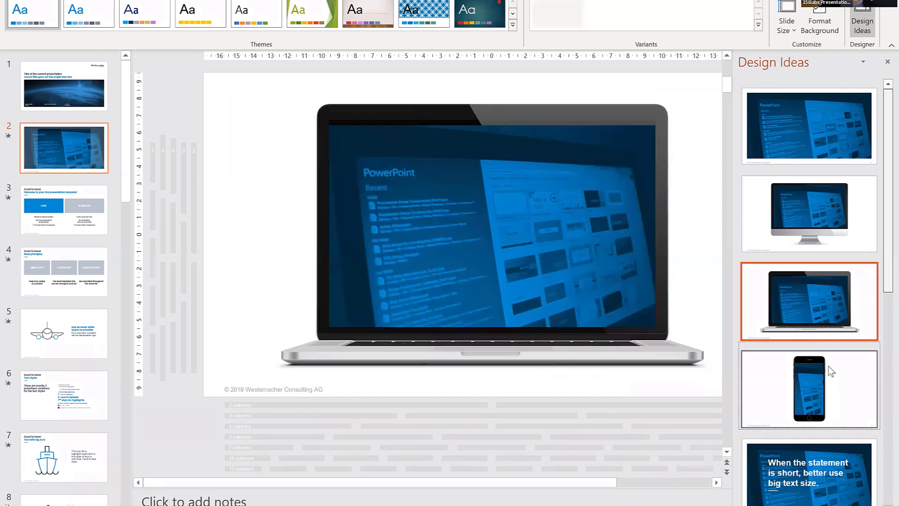
{"action": "left_click", "coordinate": [828, 367]}
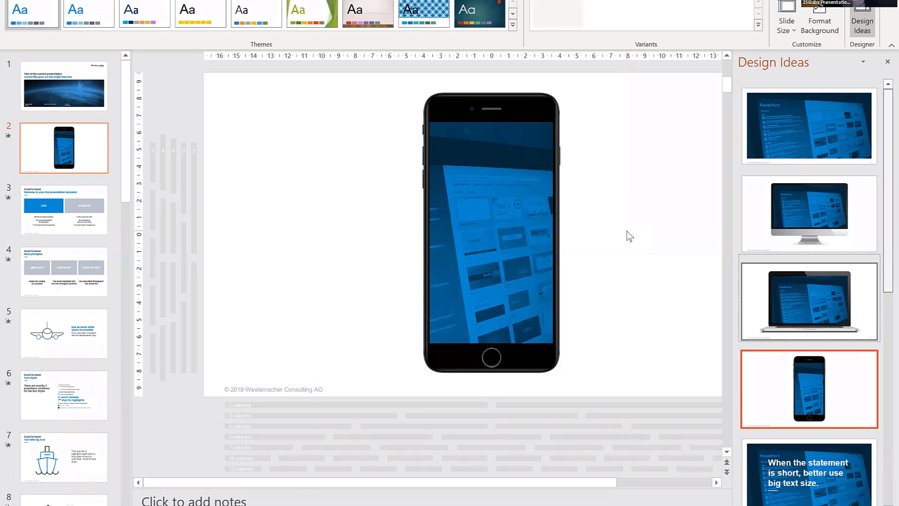
{"action": "left_click", "coordinate": [522, 232]}
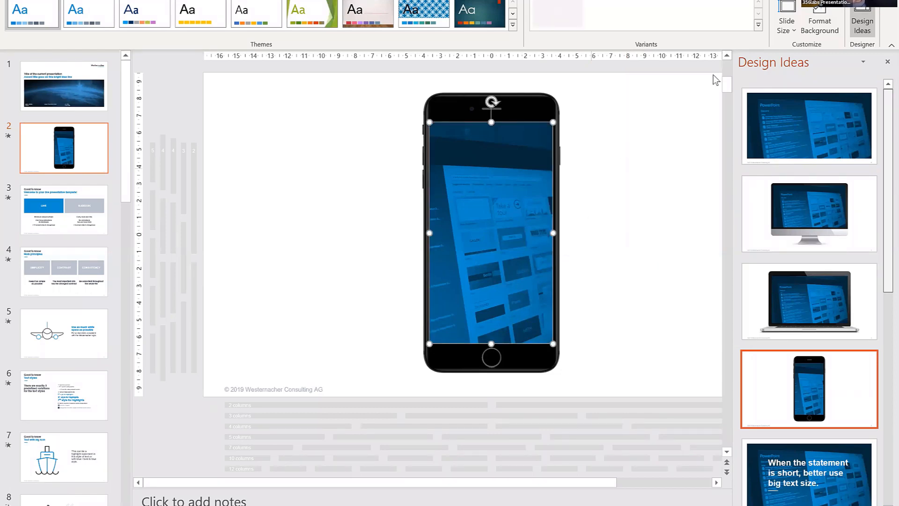
{"action": "right_click", "coordinate": [492, 164]}
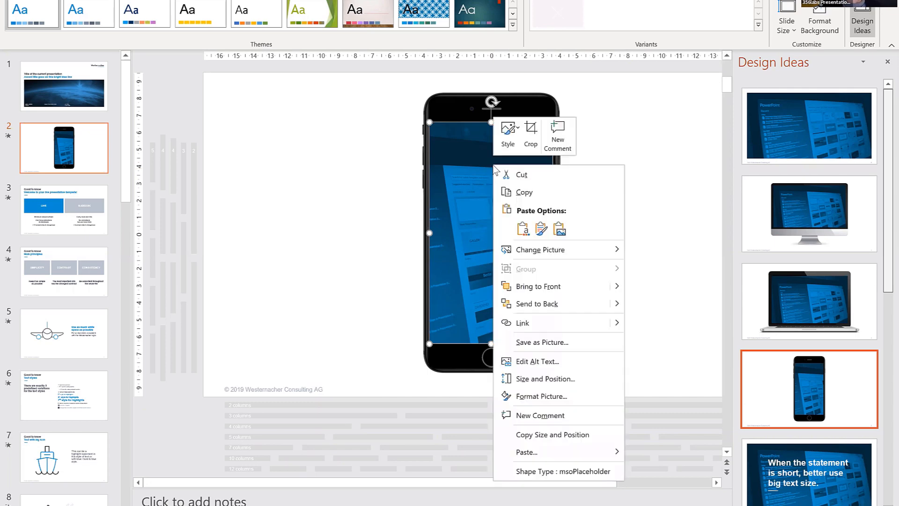
{"action": "left_click", "coordinate": [531, 140]}
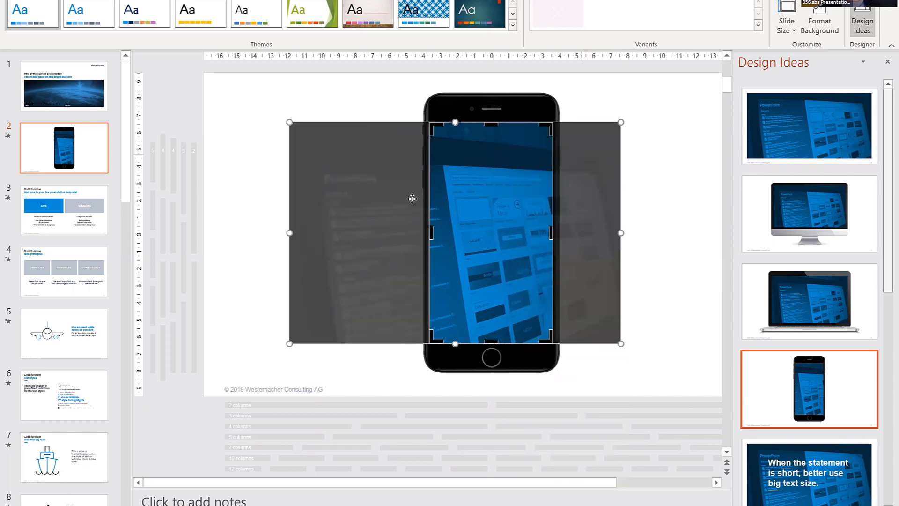
{"action": "left_click_drag", "start_coordinate": [481, 200], "coordinate": [593, 201]}
{"action": "left_click", "coordinate": [387, 183]}
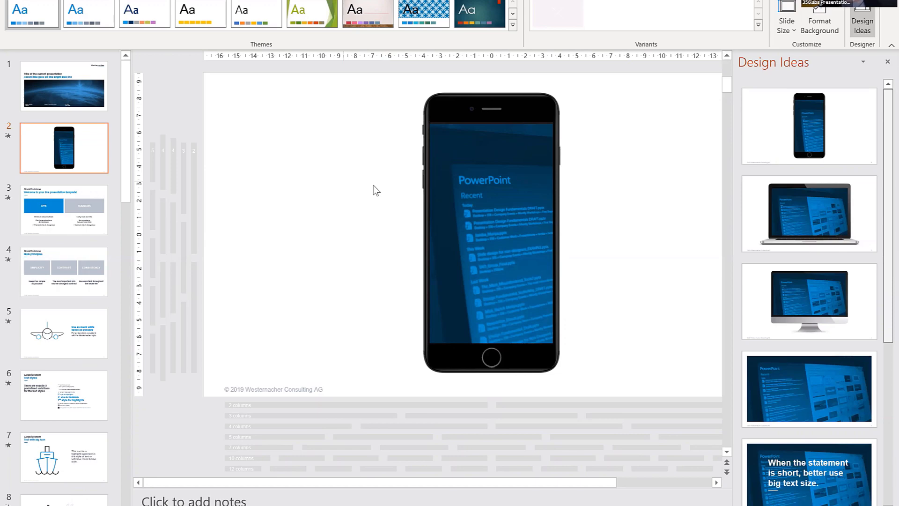
{"action": "mouse_move", "coordinate": [888, 253]}
{"action": "left_mouse_down"}
{"action": "mouse_move", "coordinate": [888, 304]}
{"action": "mouse_move", "coordinate": [888, 257]}
{"action": "left_mouse_up"}
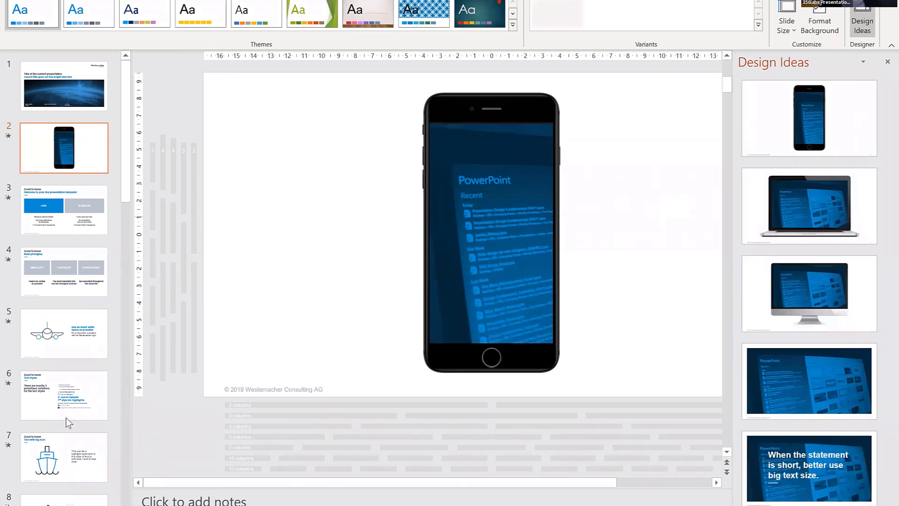
Examine the predefined text styles on slide 6 and on the main slide master, and return to normal view.
{"action": "left_click", "coordinate": [66, 400]}
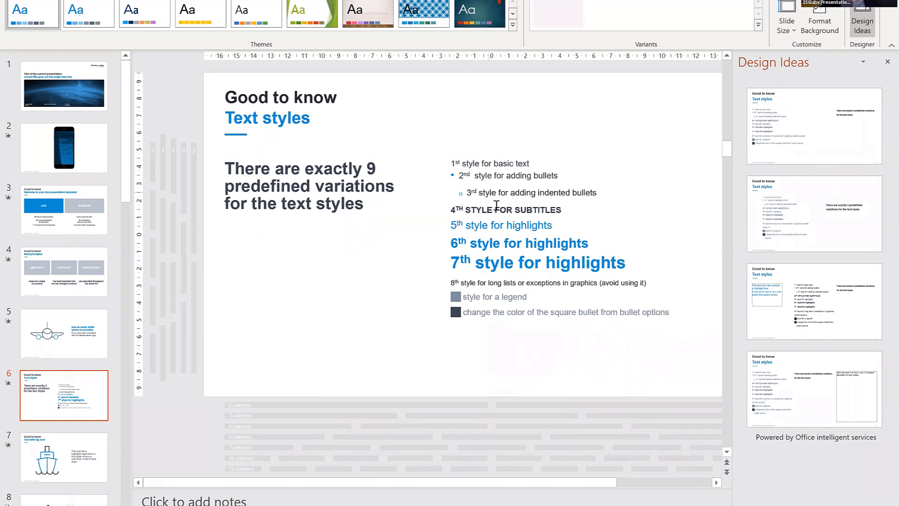
{"action": "left_click", "coordinate": [337, 1]}
{"action": "left_click", "coordinate": [157, 19]}
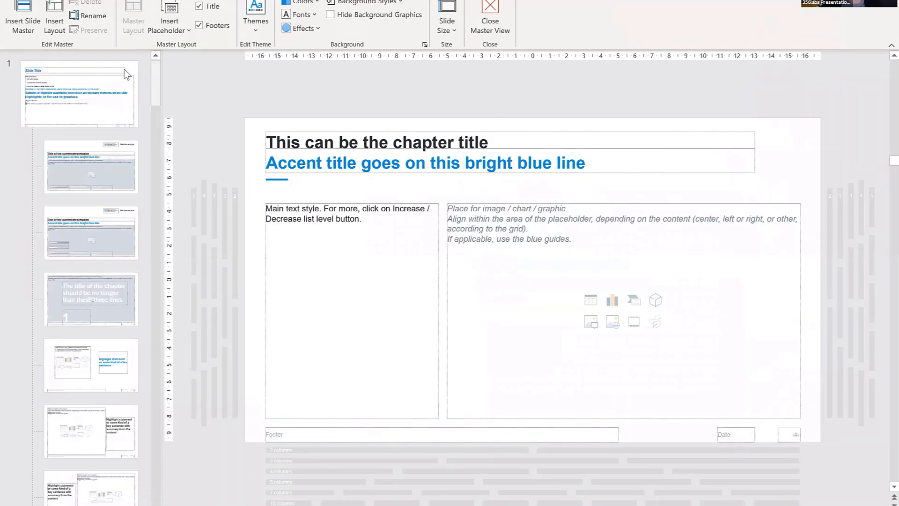
{"action": "left_click", "coordinate": [126, 74]}
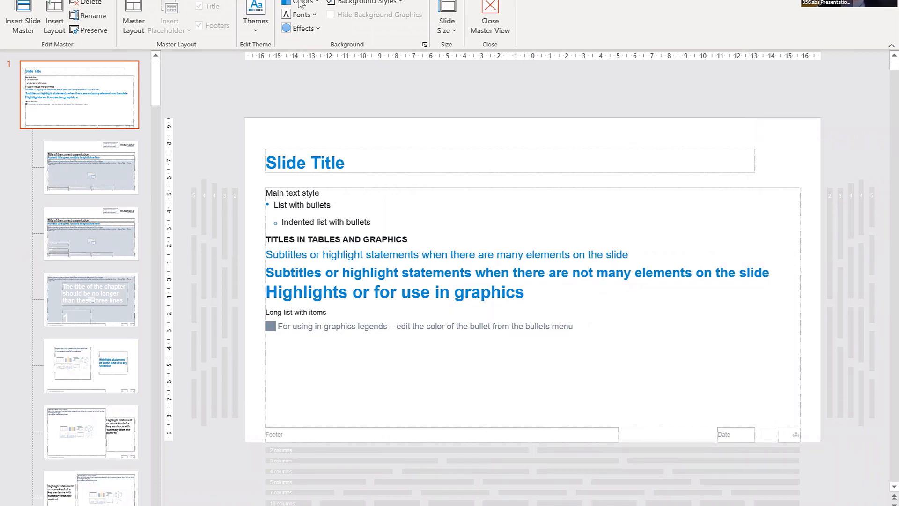
{"action": "left_click", "coordinate": [469, 34]}
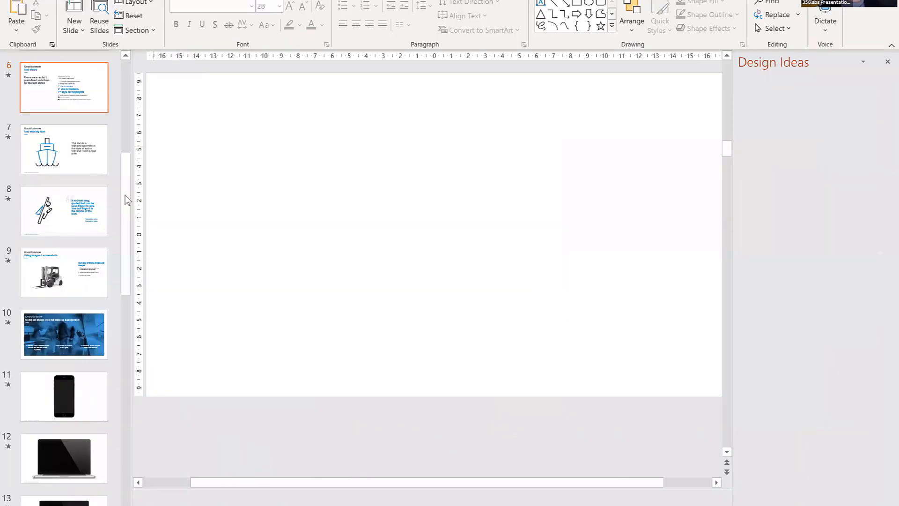
Add a new slide after slide 2 with the "Huge icon + text, without title" layout.
{"action": "left_click_drag", "start_coordinate": [125, 195], "coordinate": [122, 76]}
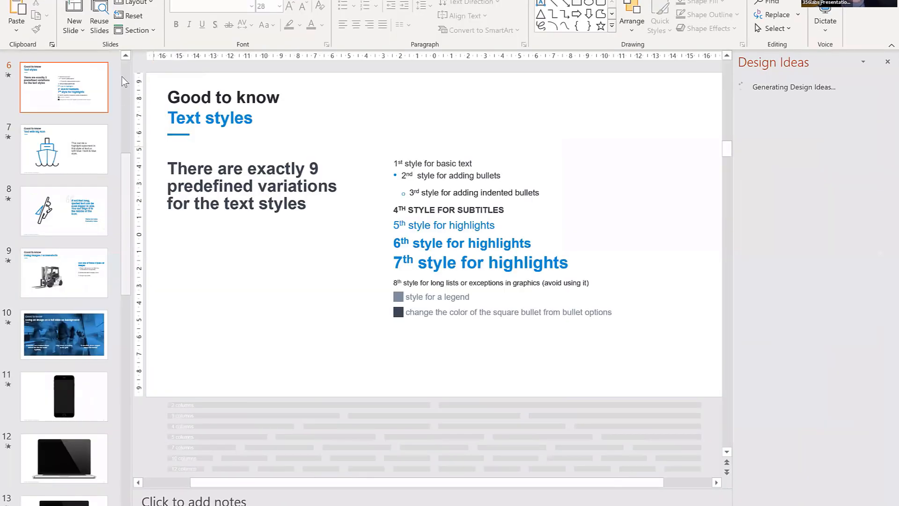
{"action": "left_click", "coordinate": [86, 130]}
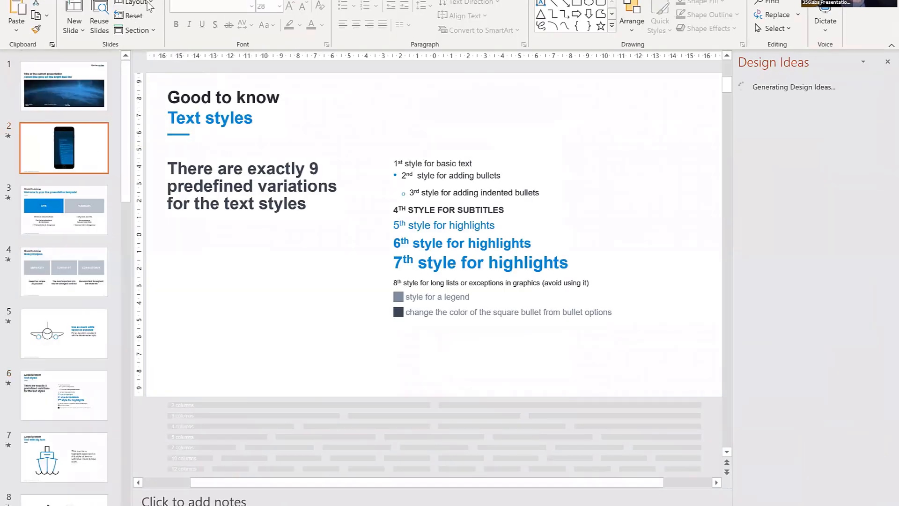
{"action": "left_click", "coordinate": [82, 26]}
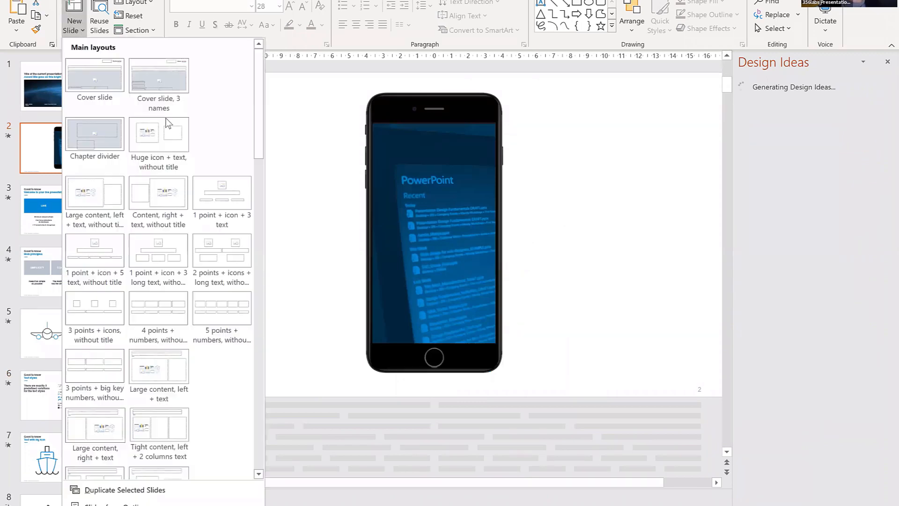
{"action": "left_click", "coordinate": [178, 132]}
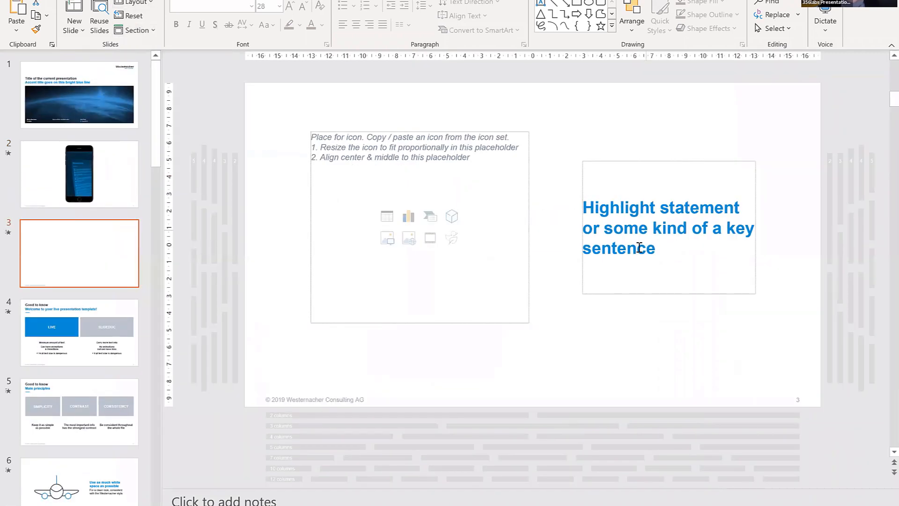
Enter "Abc" in the highlight statement placeholder of the new slide.
{"action": "left_click", "coordinate": [639, 247]}
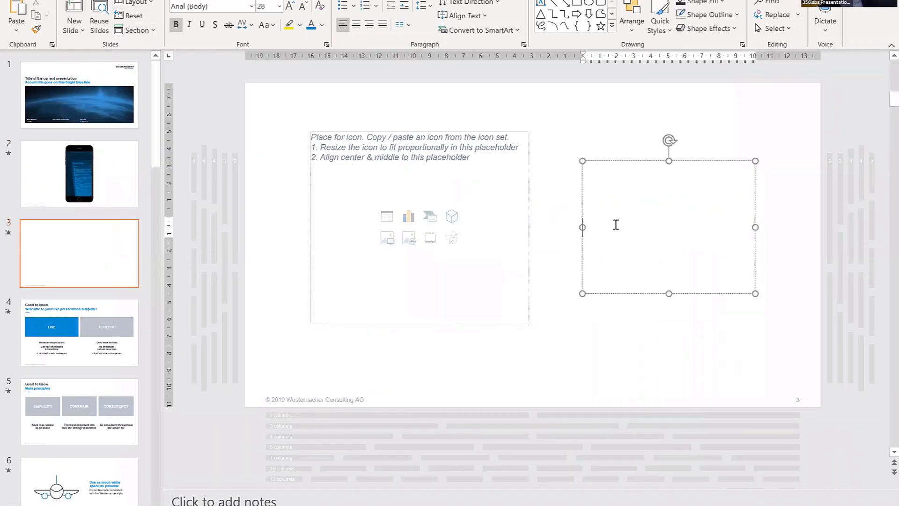
{"action": "type", "text": "Ab"}
{"action": "key", "text": "BackSpace"}
{"action": "type", "text": "c"}
{"action": "key", "text": "BackSpace"}
{"action": "type", "text": "bc"}
Increase the list level of the "Abc" text by two levels to apply the indented bullet style.
{"action": "left_click_drag", "start_coordinate": [581, 228], "coordinate": [617, 228]}
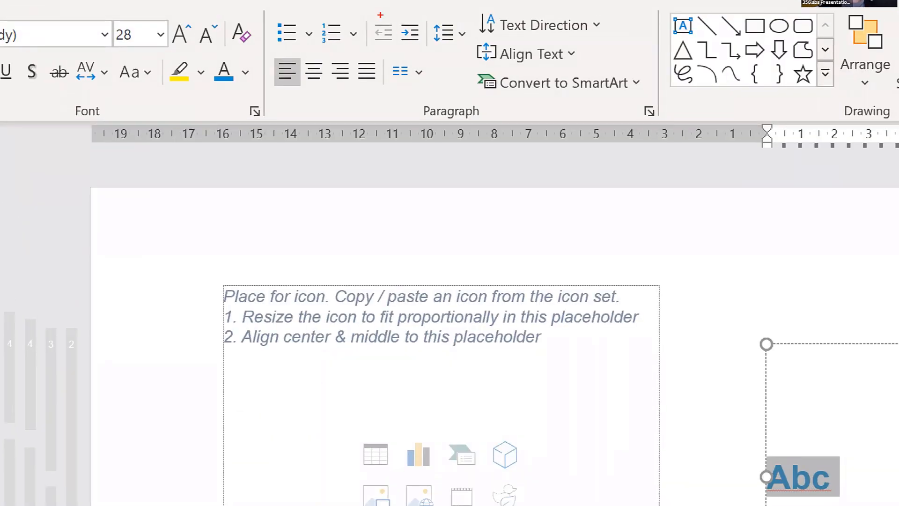
{"action": "left_click_drag", "start_coordinate": [380, 15], "coordinate": [418, 42]}
{"action": "mouse_move", "coordinate": [403, 9]}
{"action": "left_mouse_down"}
{"action": "mouse_move", "coordinate": [349, 6]}
{"action": "mouse_move", "coordinate": [435, 69]}
{"action": "mouse_move", "coordinate": [382, 68]}
{"action": "mouse_move", "coordinate": [412, 35]}
{"action": "left_mouse_up"}
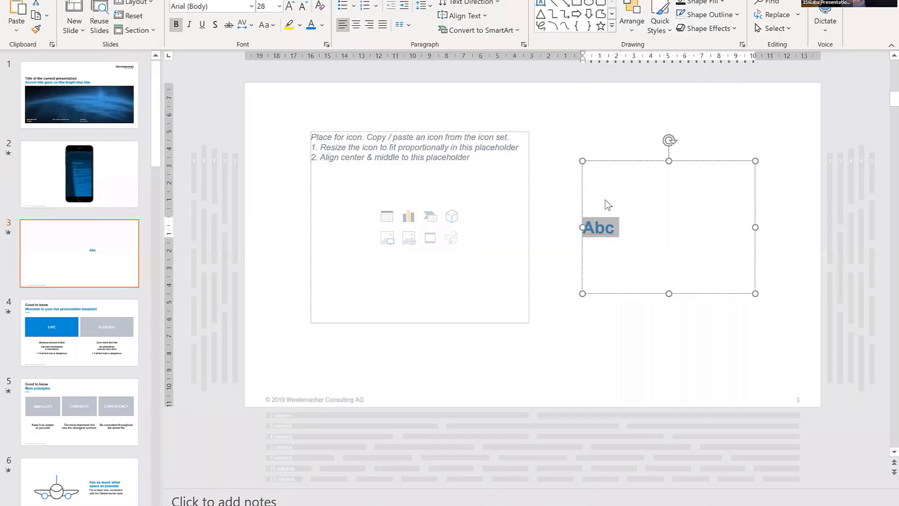
{"action": "left_click", "coordinate": [402, 7]}
{"action": "left_click", "coordinate": [404, 7]}
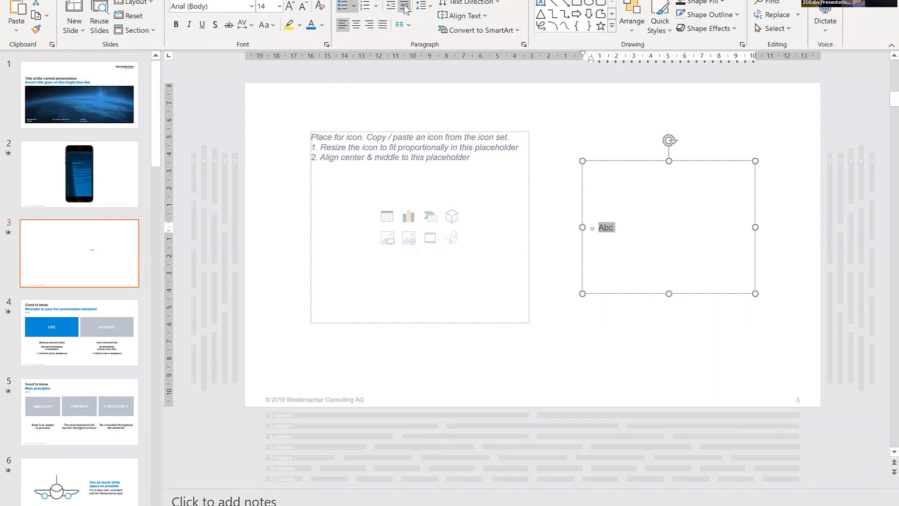
Increase the list level of the "Abc" text step by step through the large bold styles to the 14 pt square-bullet style.
{"action": "left_click", "coordinate": [405, 6]}
{"action": "left_click", "coordinate": [405, 7]}
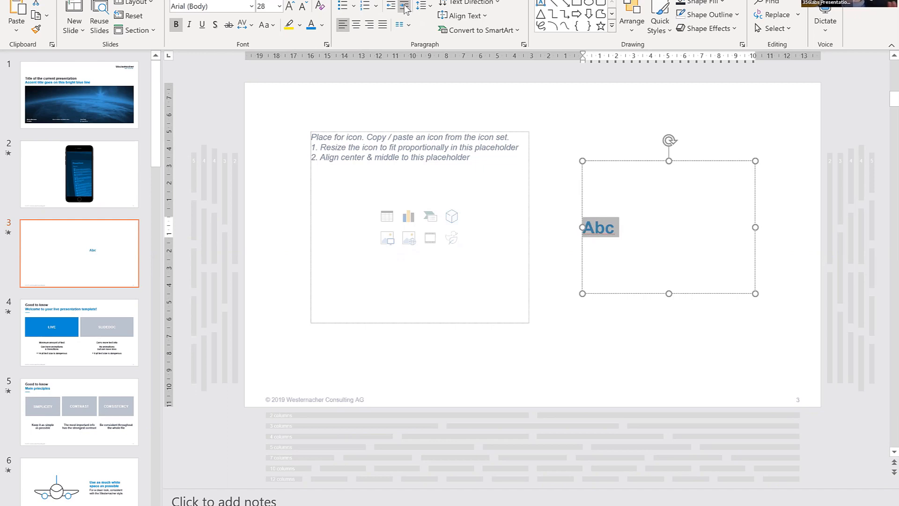
{"action": "left_click", "coordinate": [405, 8]}
{"action": "left_click", "coordinate": [405, 7]}
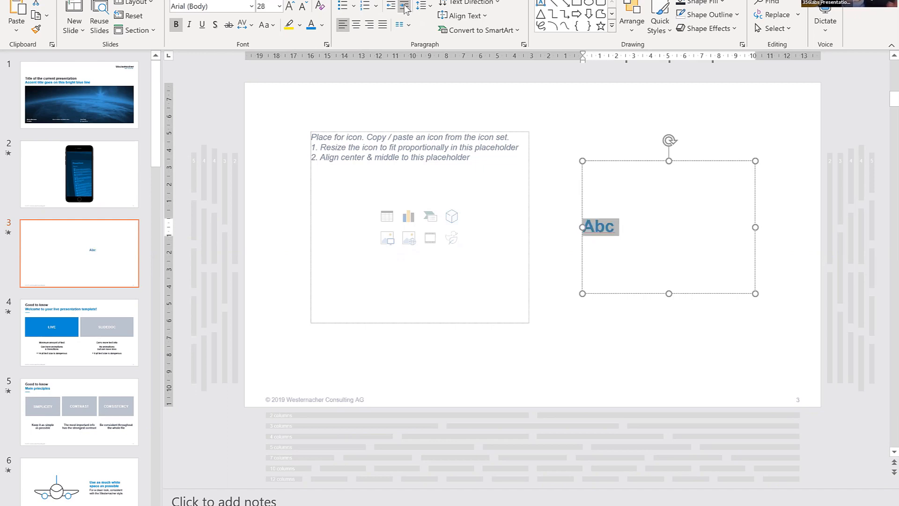
{"action": "left_click", "coordinate": [405, 7]}
{"action": "left_click", "coordinate": [405, 8]}
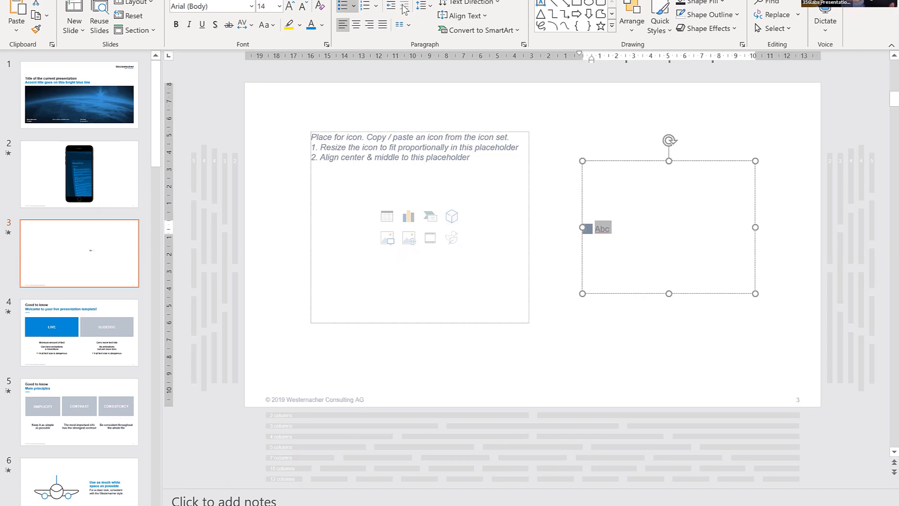
Decrease the list level of the "Abc" text step by step back to the first-level bold blue 28 pt style.
{"action": "left_click", "coordinate": [391, 7]}
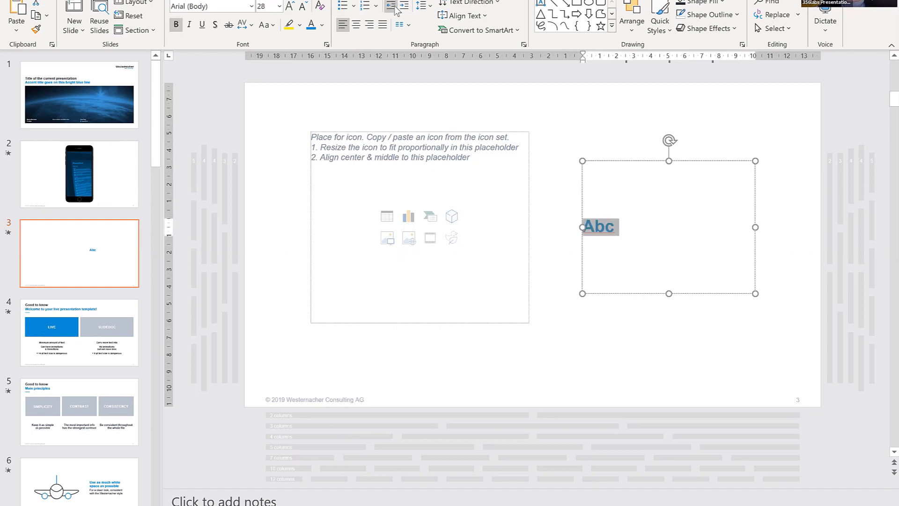
{"action": "left_click", "coordinate": [392, 7]}
{"action": "left_click", "coordinate": [395, 7]}
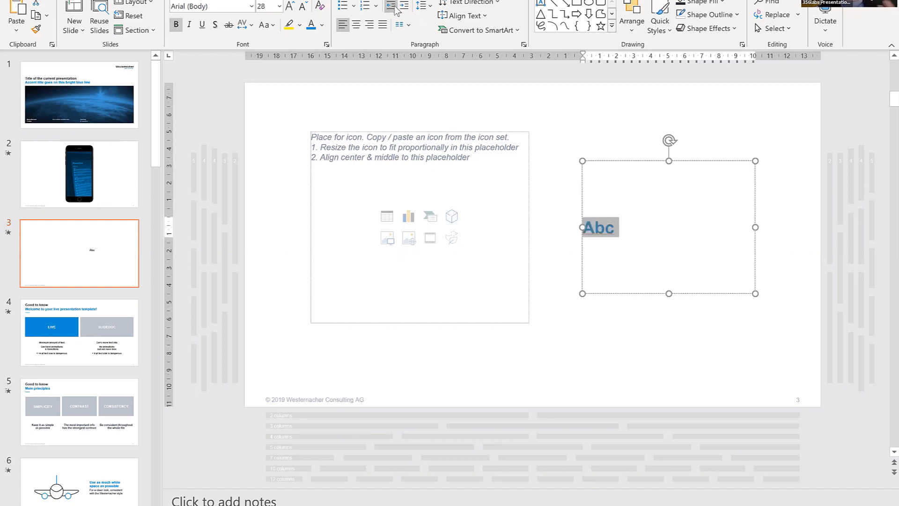
{"action": "left_click", "coordinate": [394, 7]}
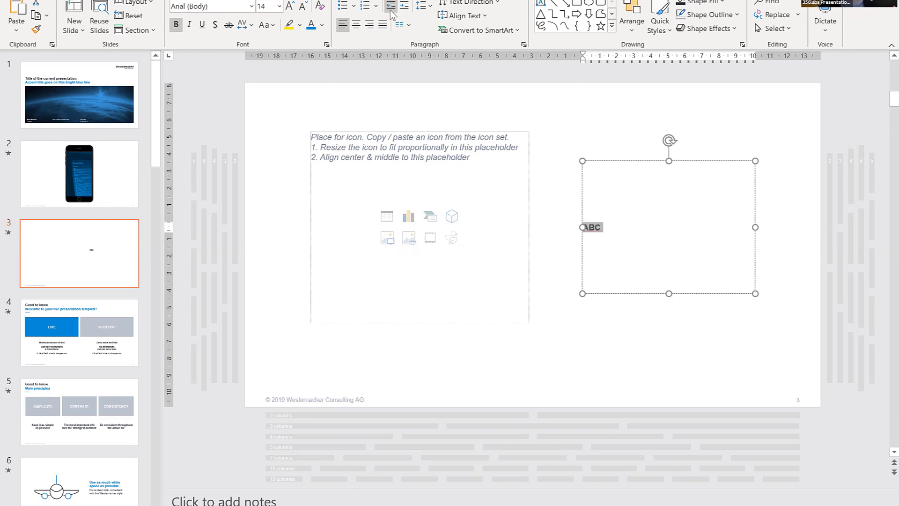
{"action": "left_click", "coordinate": [392, 9]}
{"action": "left_click", "coordinate": [391, 6]}
{"action": "left_click", "coordinate": [391, 6]}
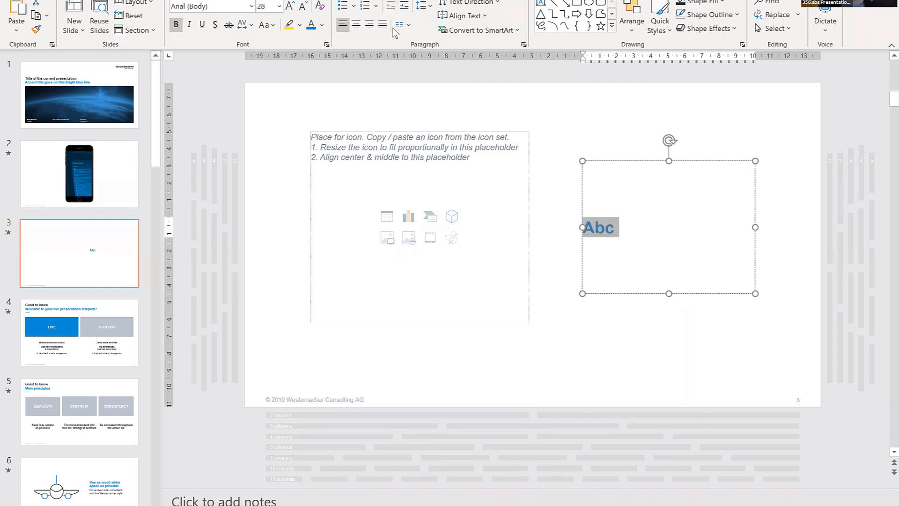
Deselect the text and select the whole "Abc" placeholder by its frame.
{"action": "left_click", "coordinate": [543, 131]}
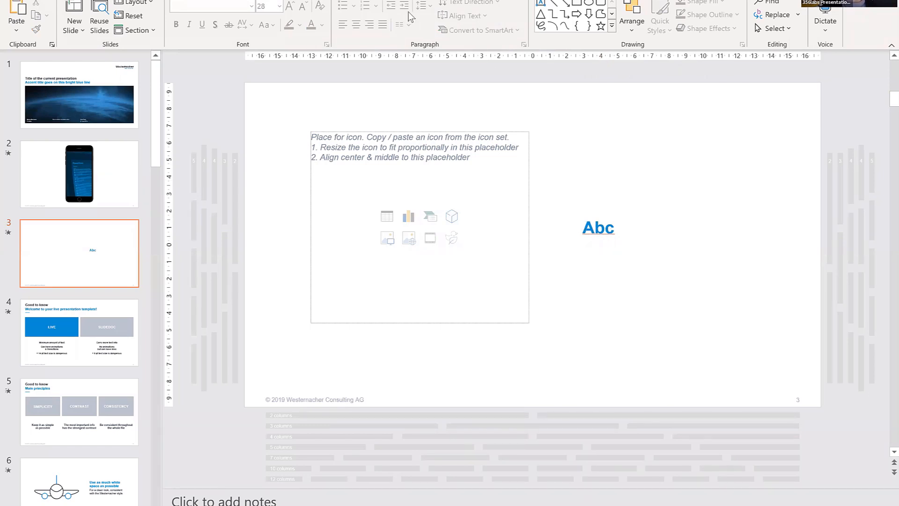
{"action": "left_click", "coordinate": [592, 226]}
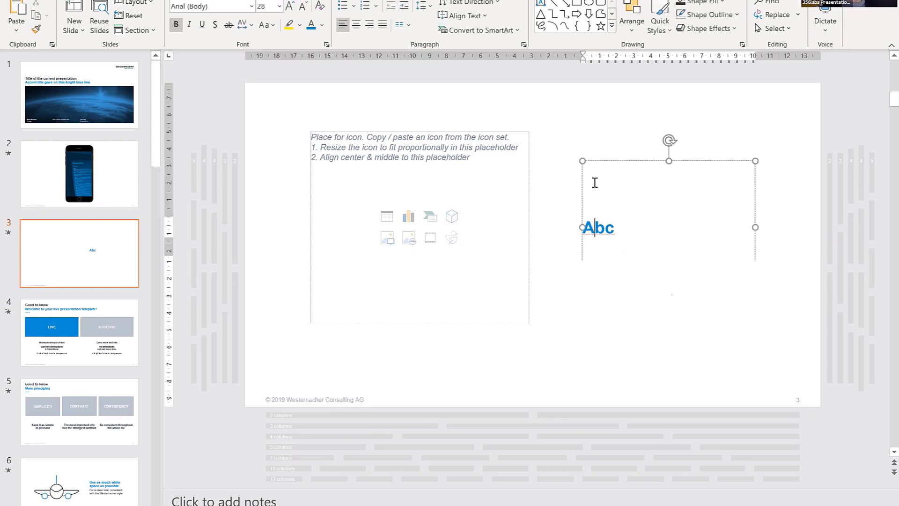
{"action": "left_click", "coordinate": [605, 160]}
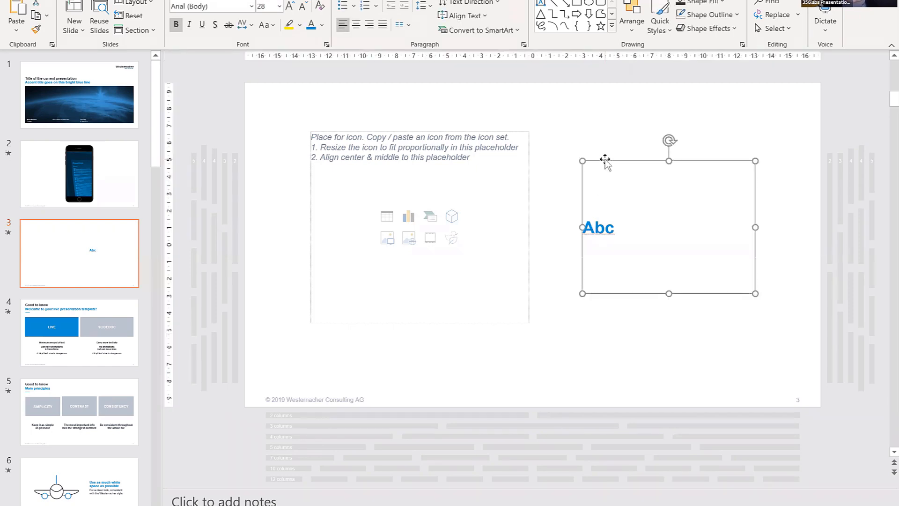